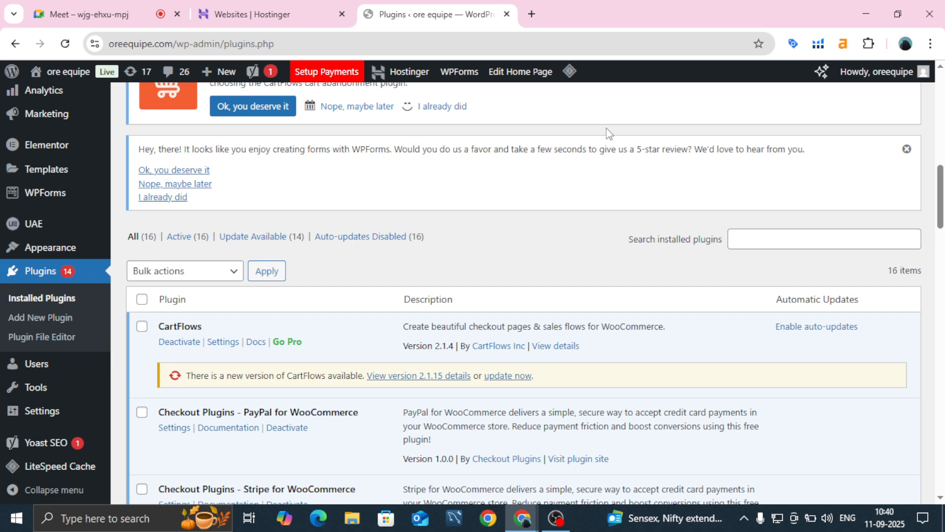
# Switch to the Google Meet call, unmute the microphone and share the entire screen
pyautogui.click(89, 14)
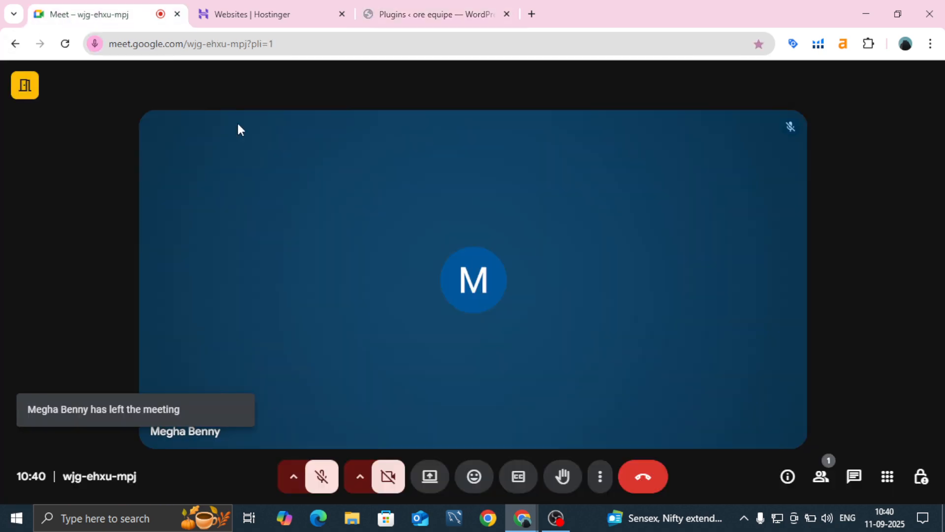
pyautogui.click(332, 475)
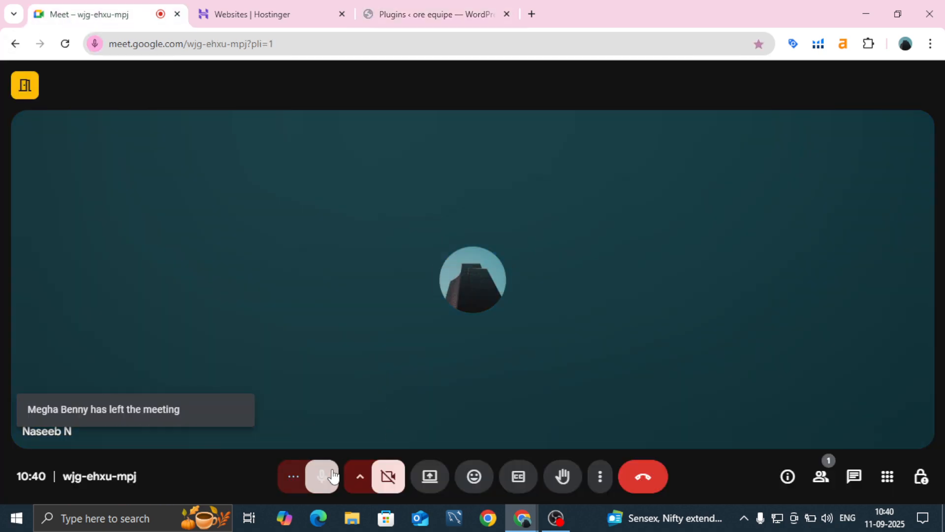
pyautogui.click(435, 480)
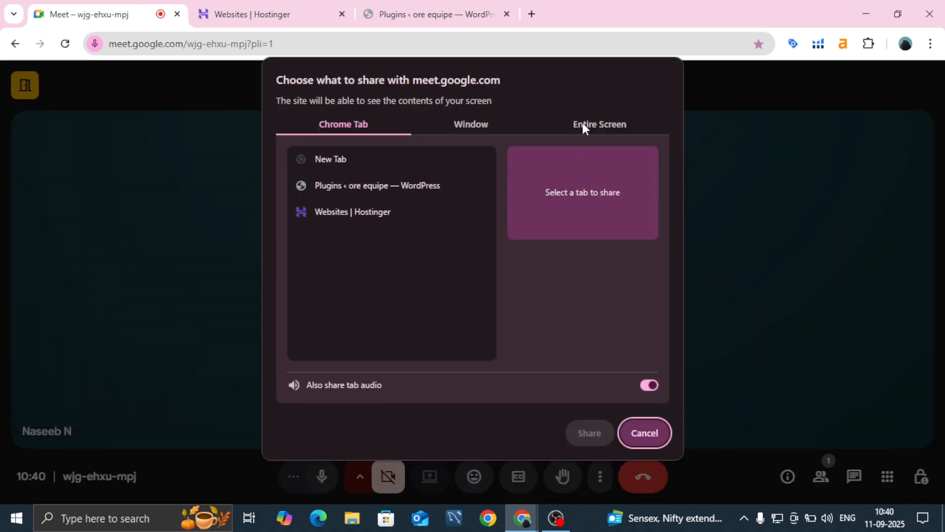
pyautogui.click(583, 124)
pyautogui.click(447, 205)
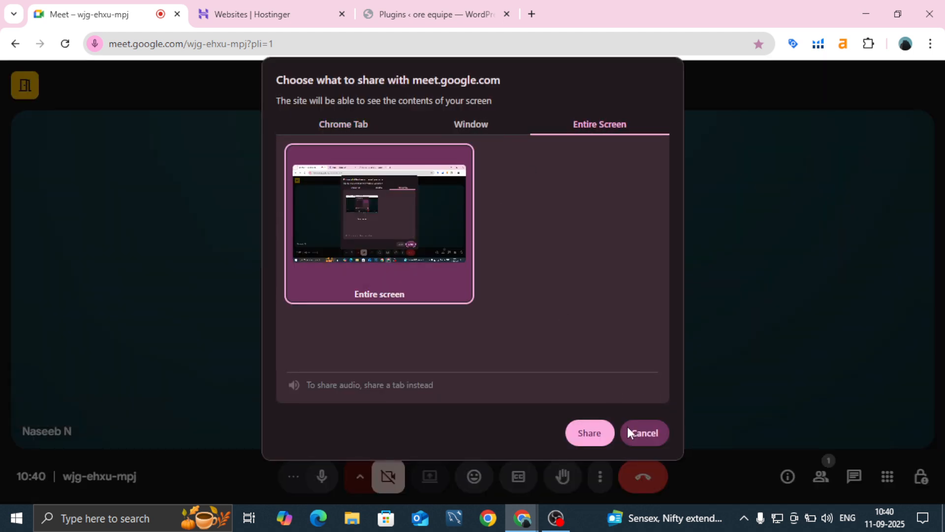
pyautogui.click(596, 432)
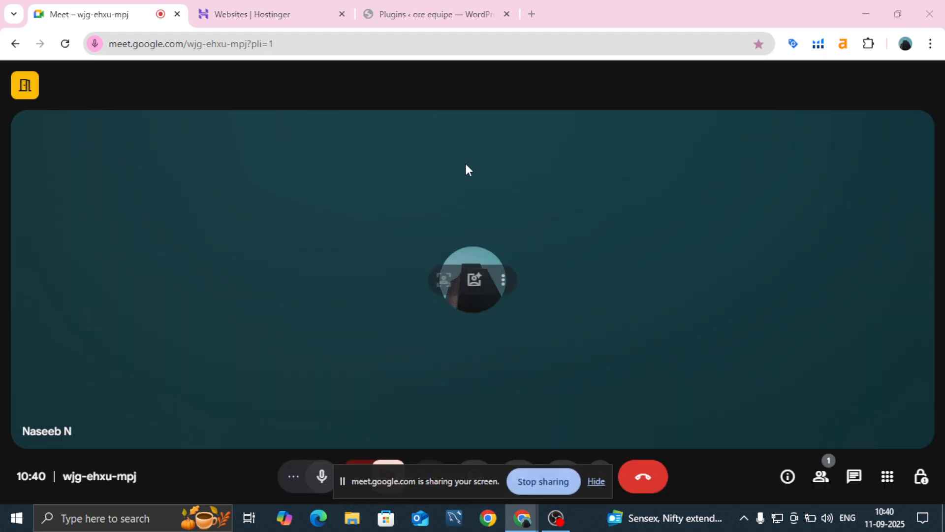
# Return to the WordPress plugins page of the ore equipe site and open the page for adding a new plugin
pyautogui.click(432, 19)
pyautogui.scroll(5, 259, 243)
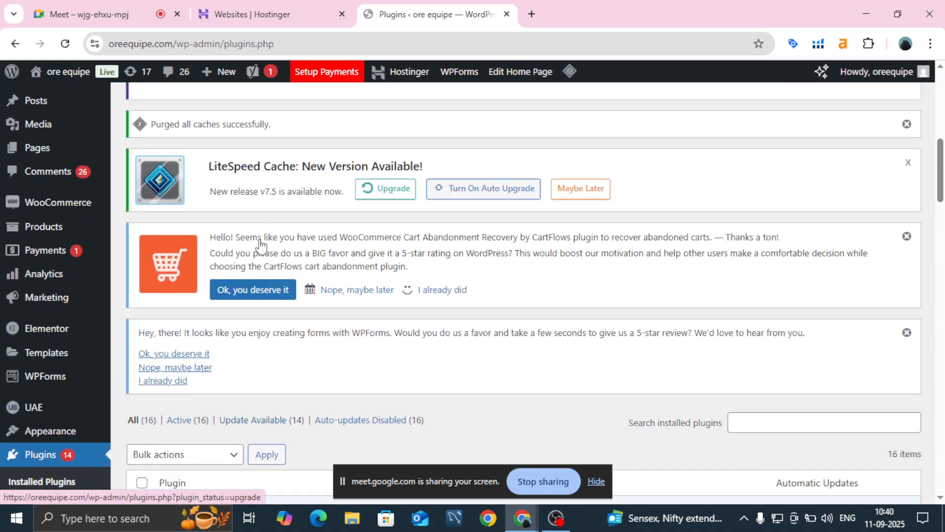
pyautogui.scroll(-4, 259, 243)
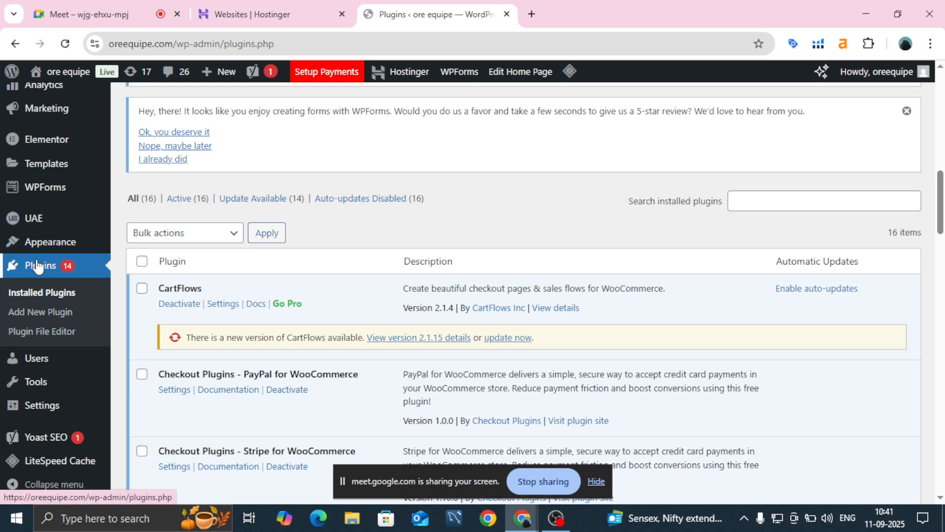
pyautogui.click(51, 315)
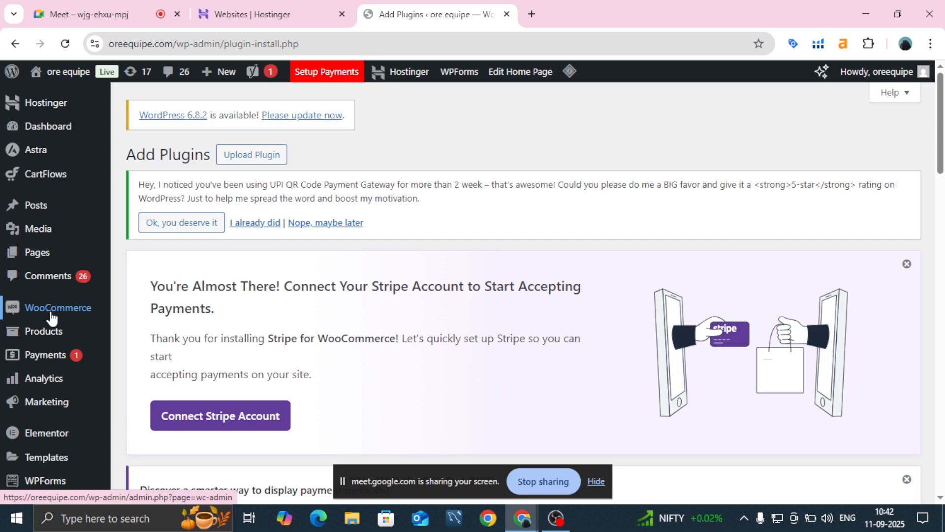
# Search the plugin directory for "google site kit"
pyautogui.scroll(-5, 464, 274)
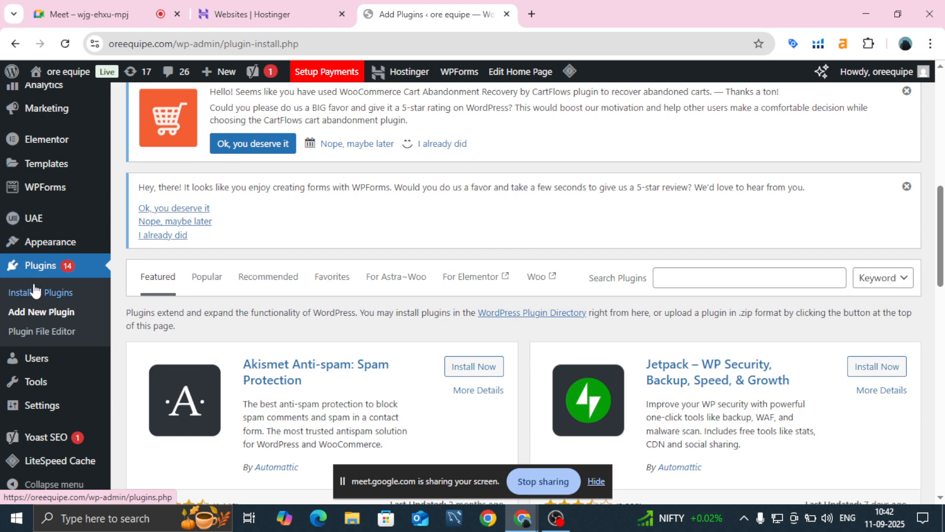
pyautogui.scroll(-15, 247, 321)
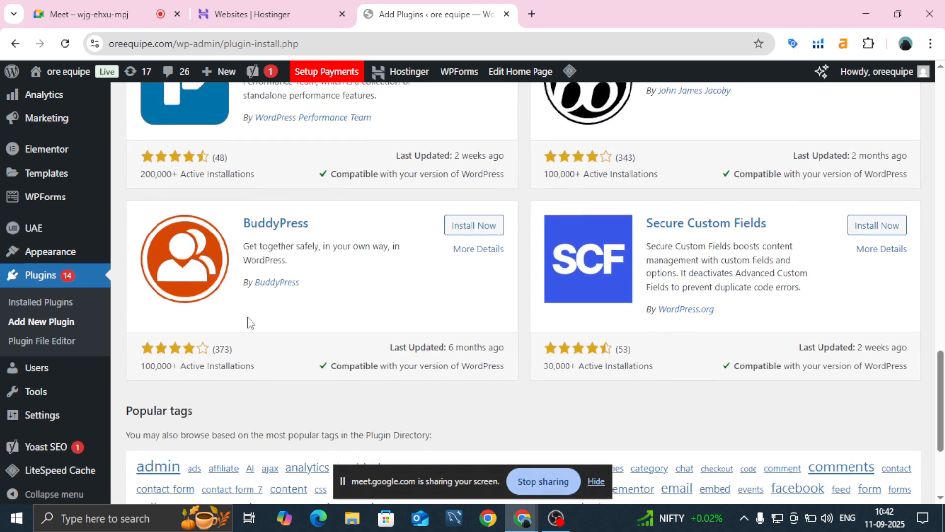
pyautogui.scroll(4, 248, 321)
pyautogui.scroll(7, 248, 321)
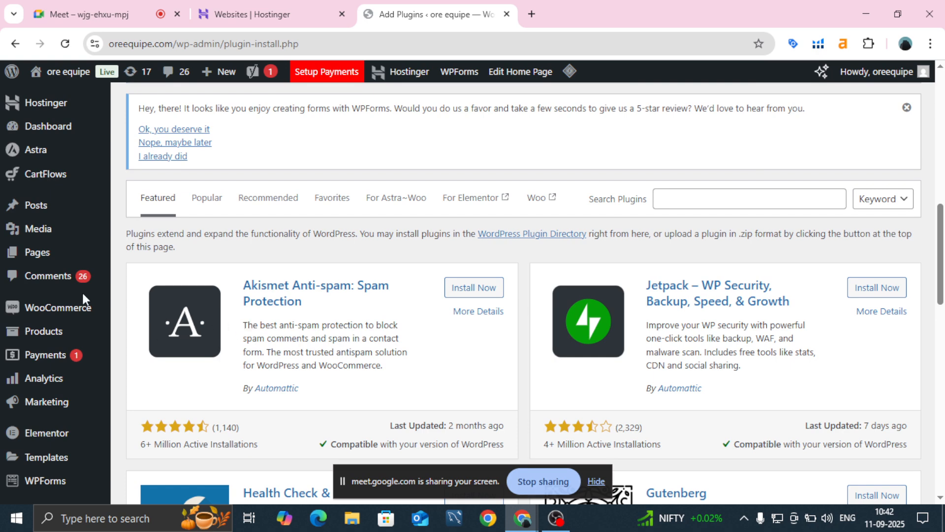
pyautogui.scroll(-4, 84, 299)
pyautogui.scroll(-1, 82, 297)
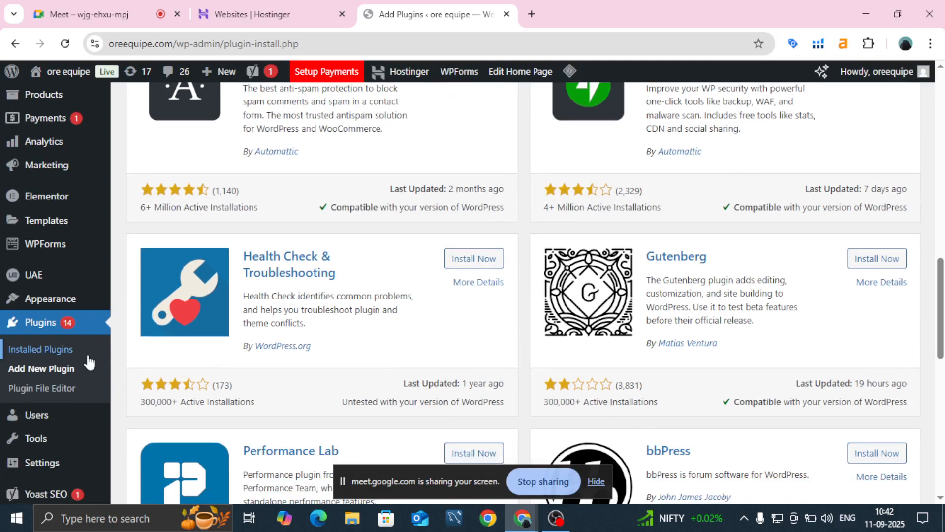
pyautogui.scroll(7, 620, 280)
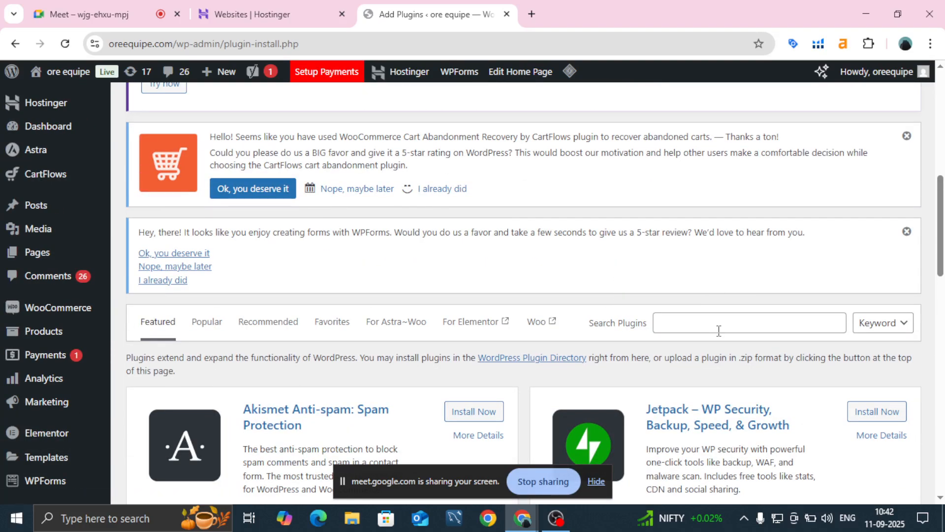
pyautogui.click(719, 324)
pyautogui.write('google site')
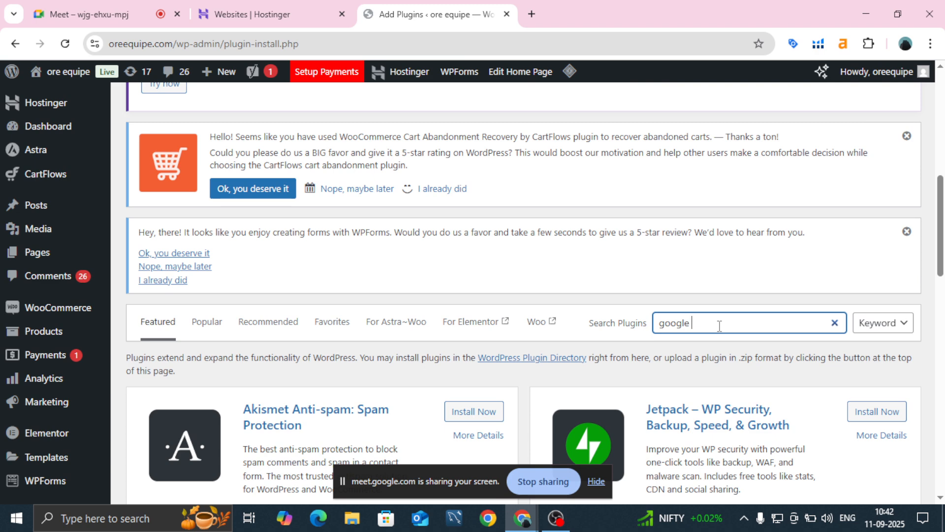
pyautogui.write(' kit')
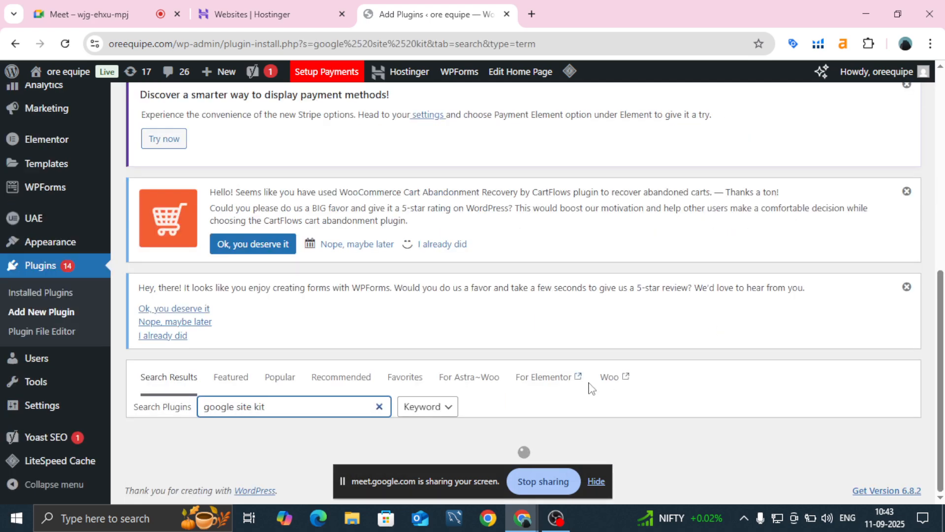
# Install and activate the Site Kit by Google plugin from the search results
pyautogui.scroll(-5, 591, 389)
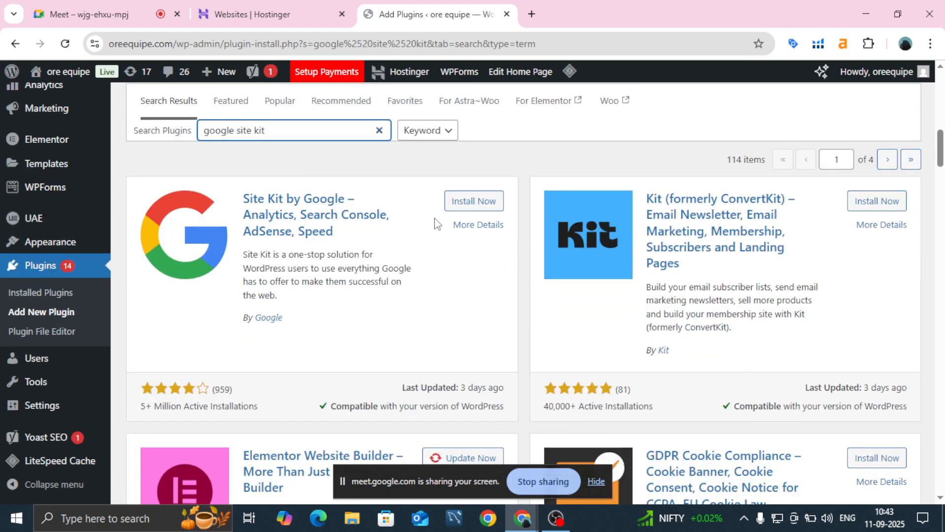
pyautogui.click(465, 205)
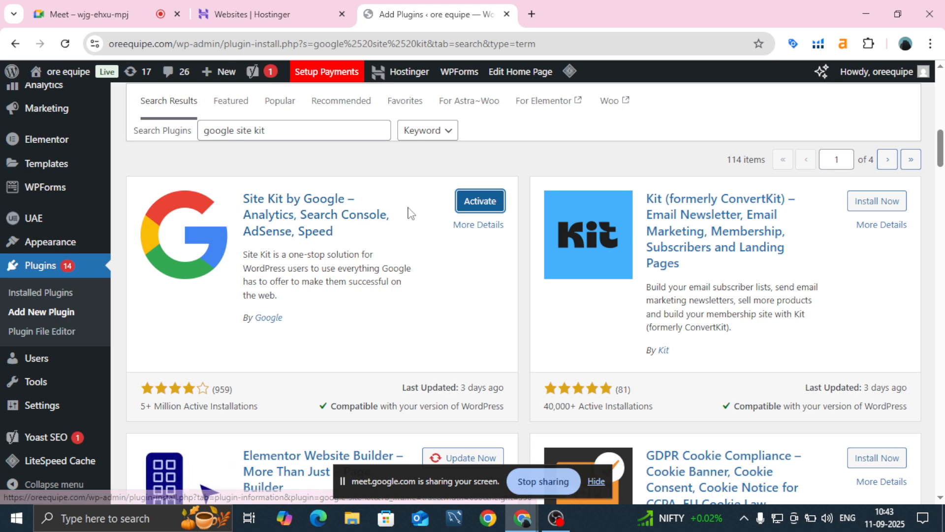
pyautogui.click(466, 206)
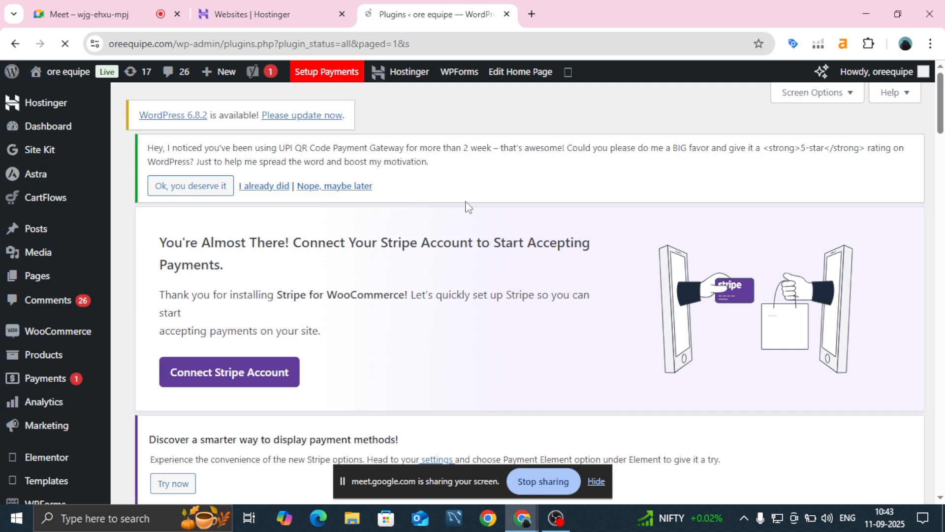
# Start the Site Kit setup without Google Analytics and sign in with the existing Google account
pyautogui.scroll(-6, 467, 204)
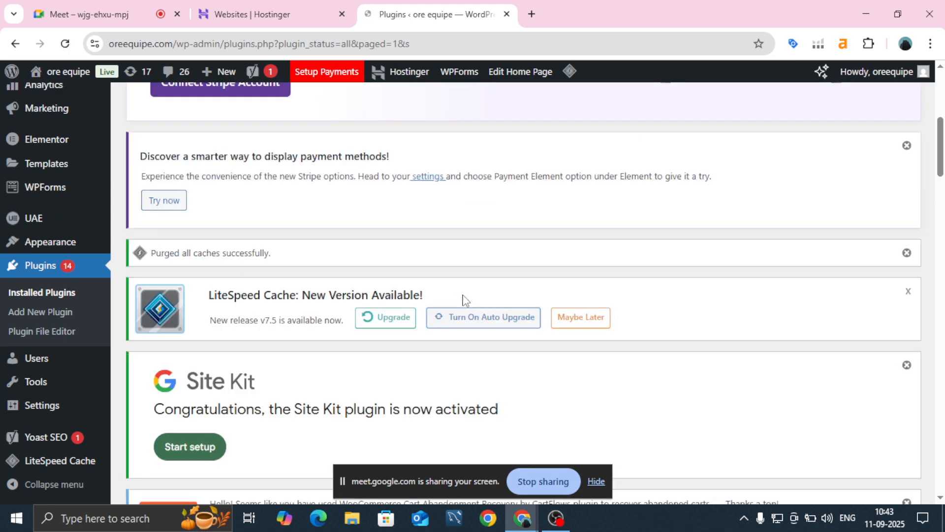
pyautogui.scroll(-2, 464, 298)
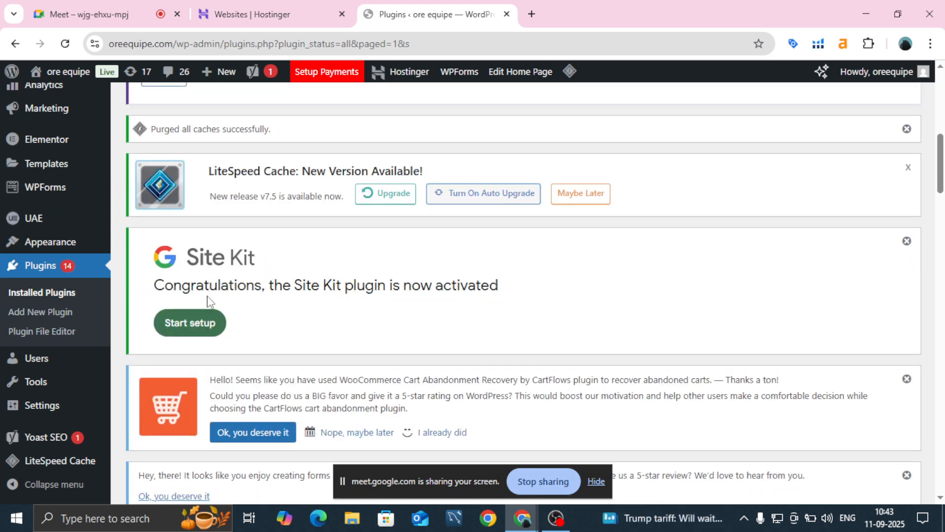
pyautogui.click(170, 322)
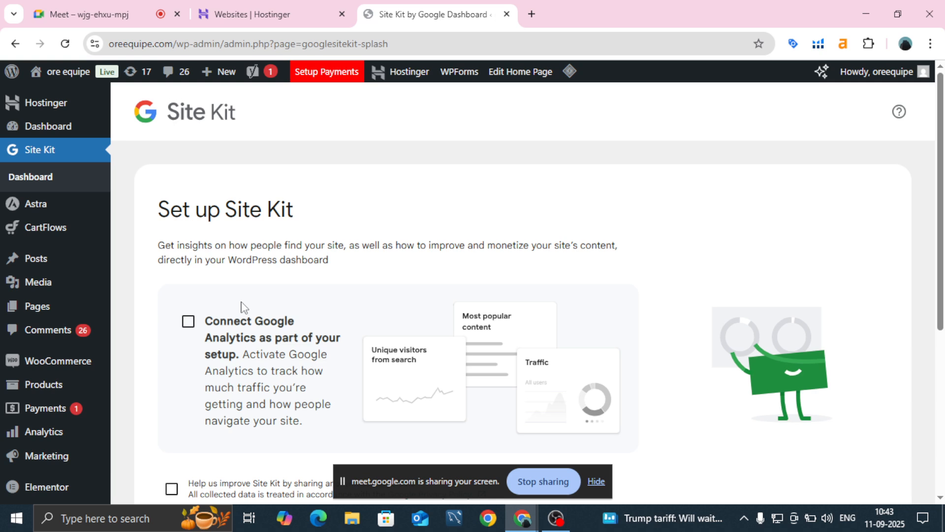
pyautogui.scroll(-2, 243, 308)
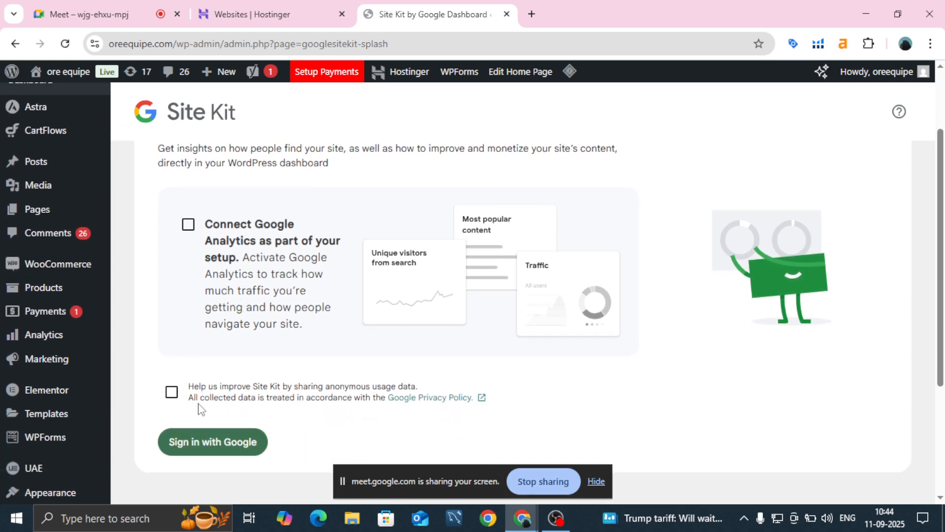
pyautogui.click(210, 442)
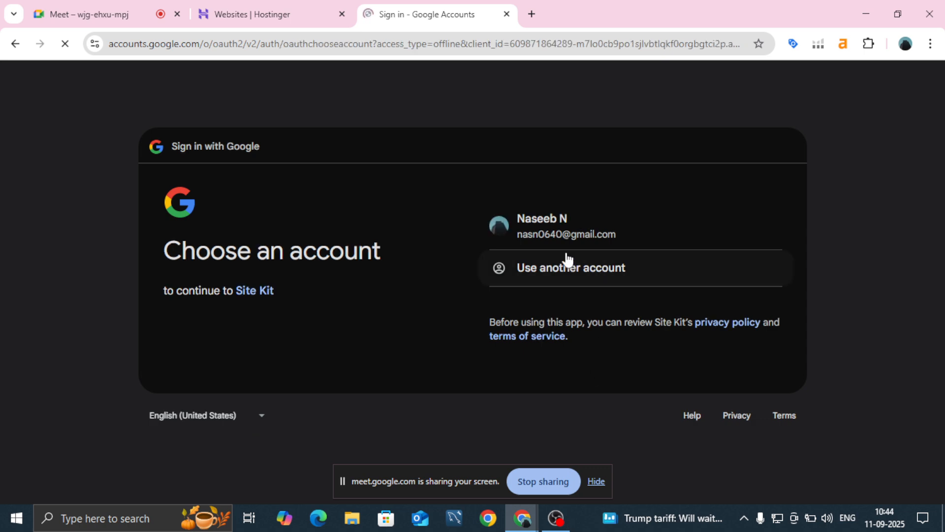
pyautogui.click(559, 232)
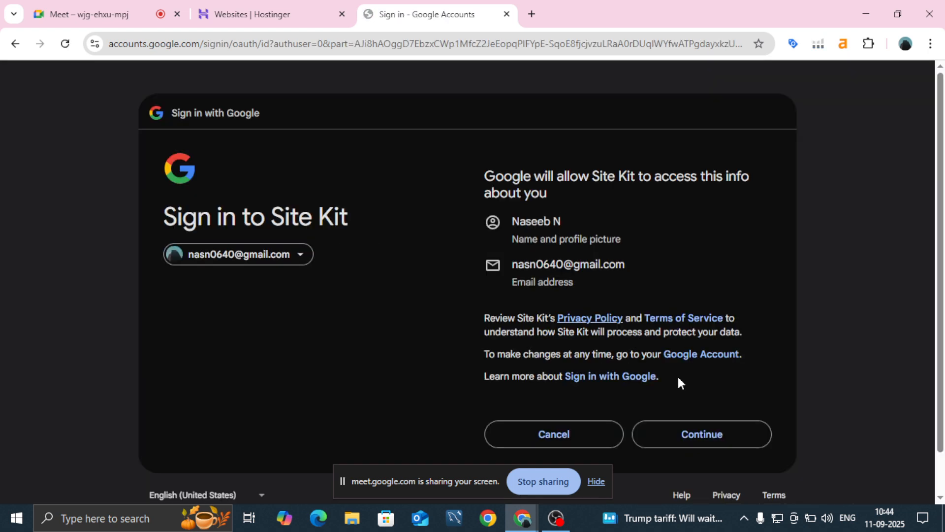
pyautogui.click(706, 433)
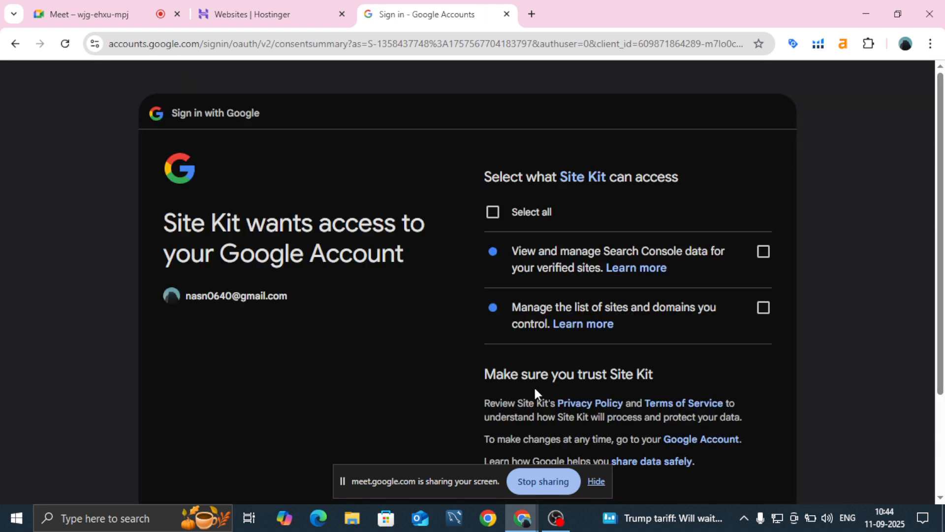
# Grant Site Kit all requested Google Account permissions, covering Search Console data and the list of sites and domains
pyautogui.click(492, 213)
pyautogui.click(491, 212)
pyautogui.click(491, 213)
pyautogui.scroll(-3, 523, 279)
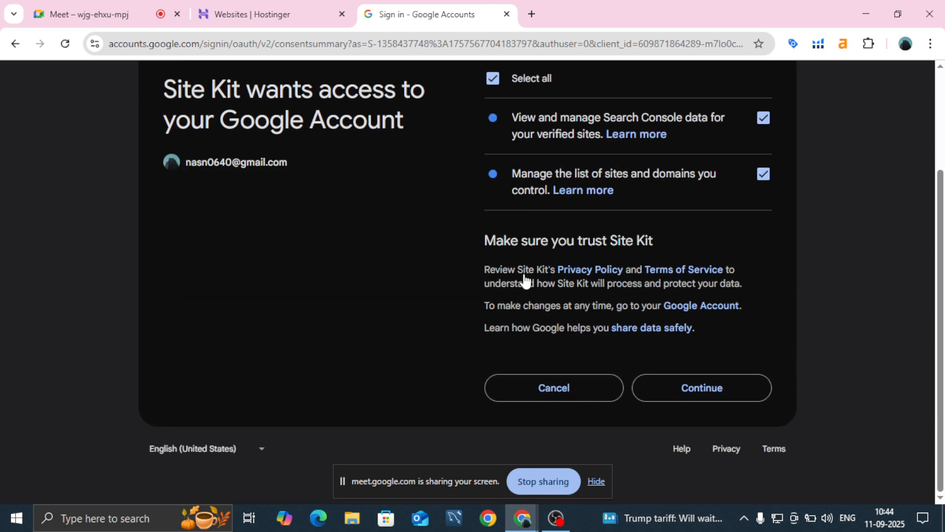
pyautogui.click(706, 388)
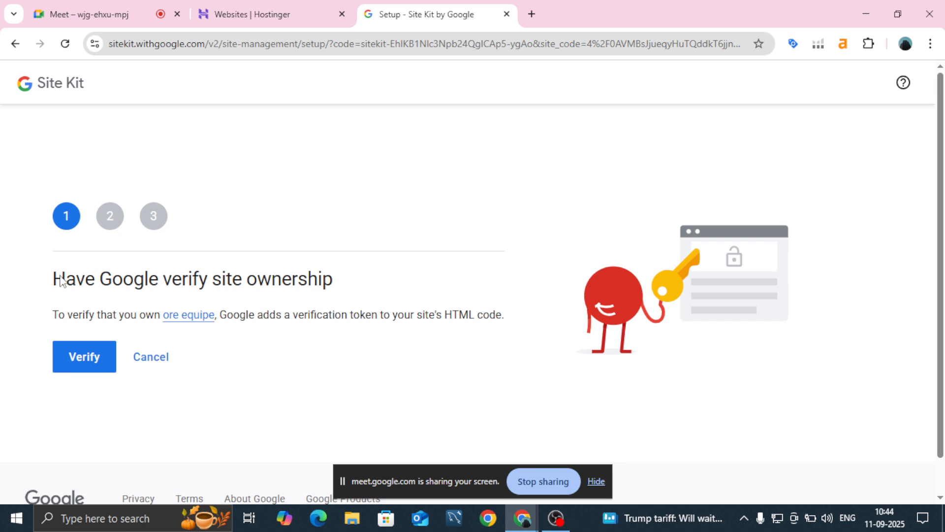
# Complete the Site Kit wizard through ownership verification, dashboard metrics and Search Console setup, ending at the Site Kit dashboard
pyautogui.click(74, 361)
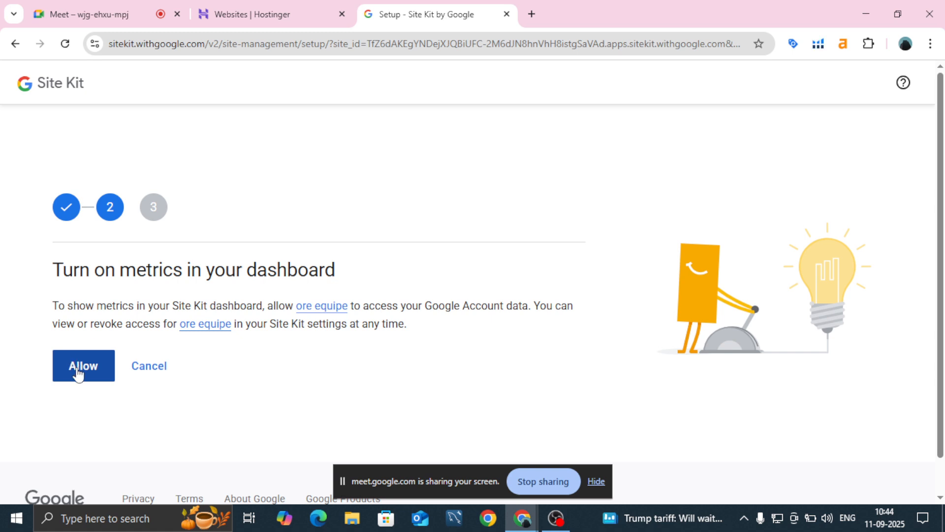
pyautogui.click(76, 366)
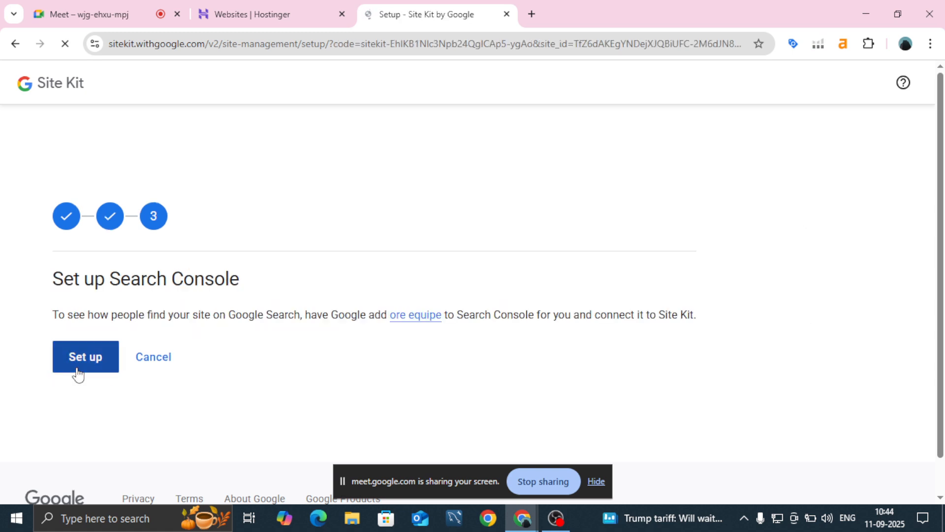
pyautogui.click(76, 368)
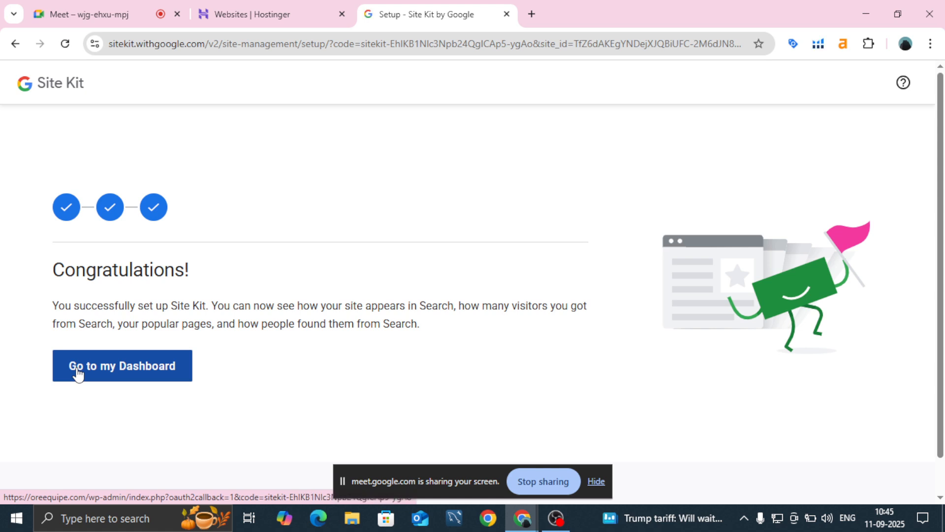
pyautogui.click(77, 369)
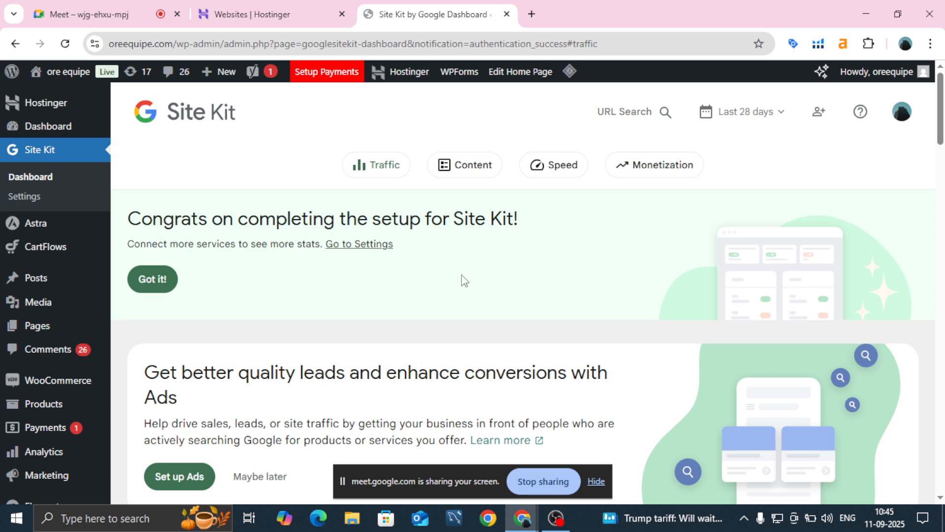
# Search Google for Google Search Console in a new browser tab
pyautogui.click(532, 14)
pyautogui.write('goo')
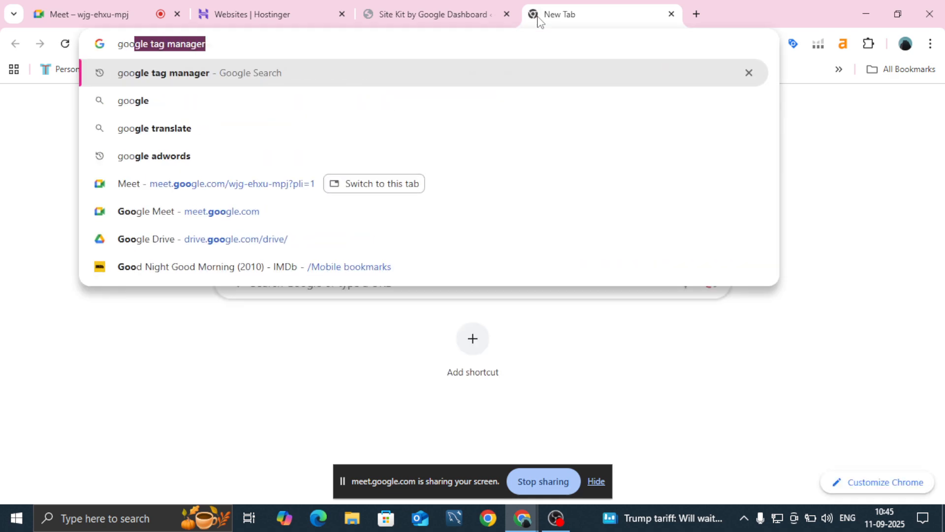
pyautogui.write('gle ')
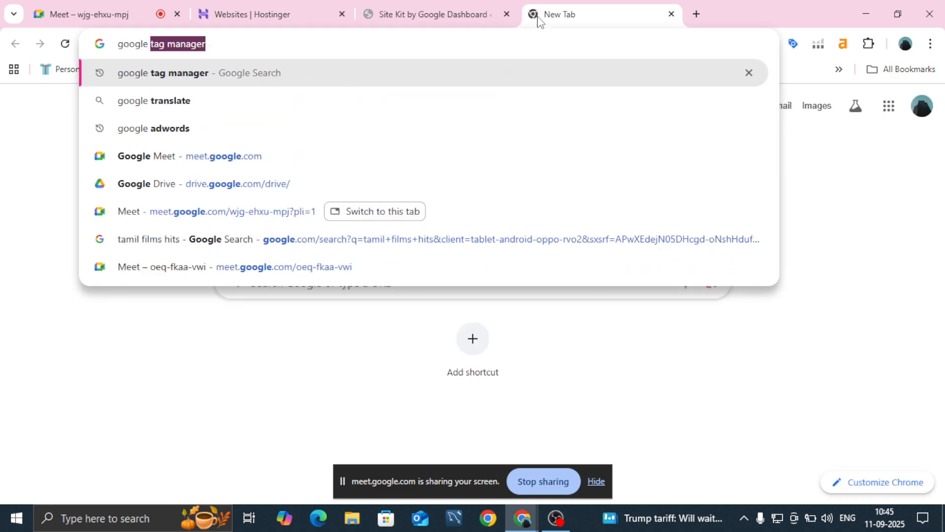
pyautogui.write('searcg ')
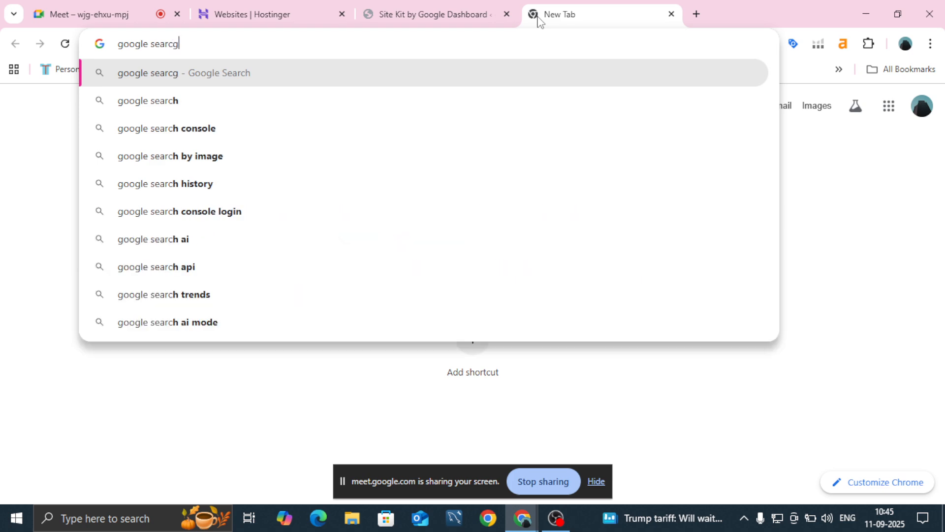
pyautogui.write('consi')
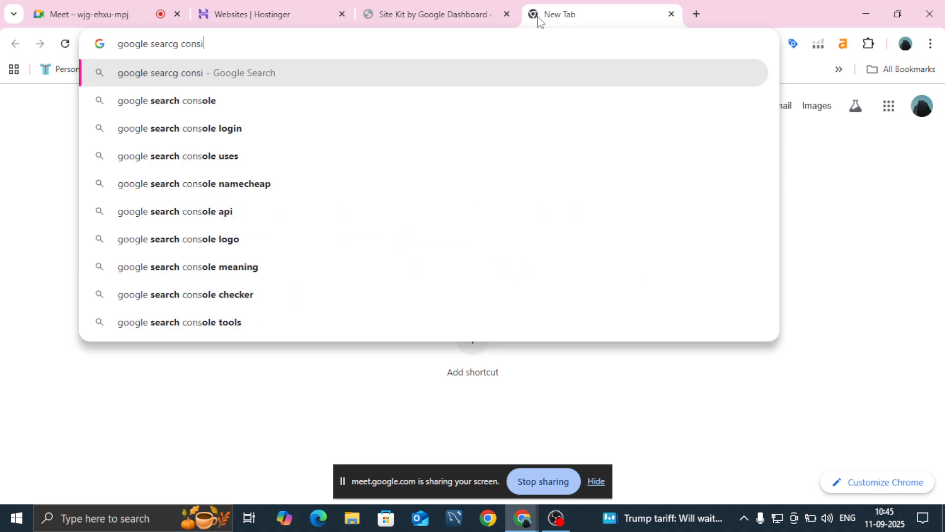
pyautogui.press('BackSpace')
pyautogui.write('ole')
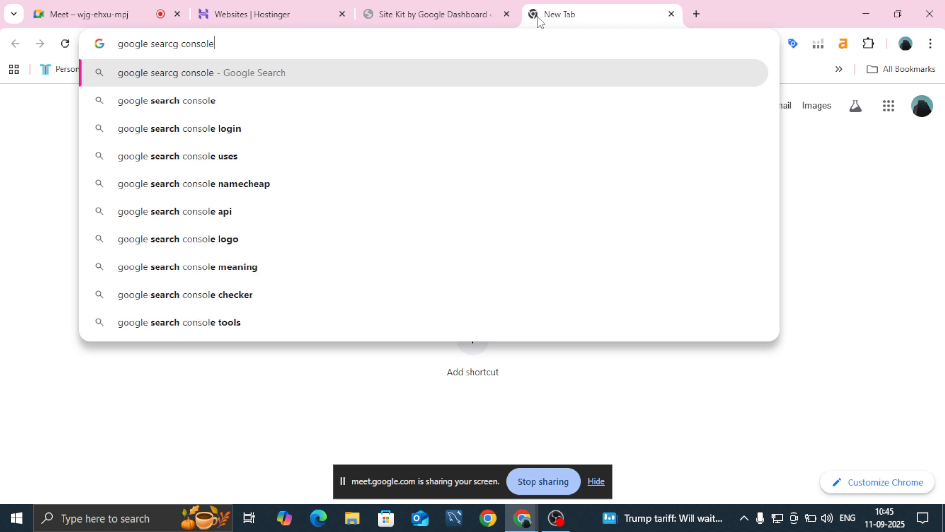
pyautogui.press('Return')
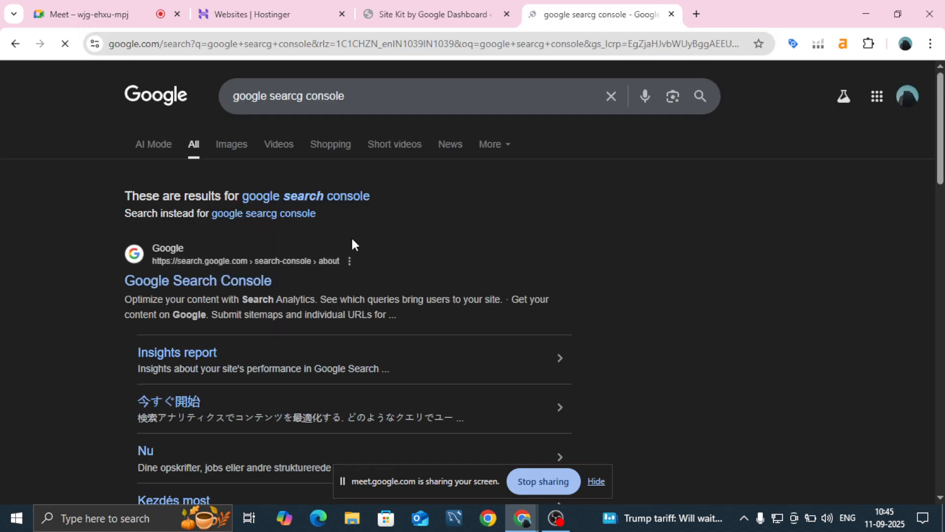
# Open Google Search Console from the search results, start it, and close the search results tab
pyautogui.click(173, 278)
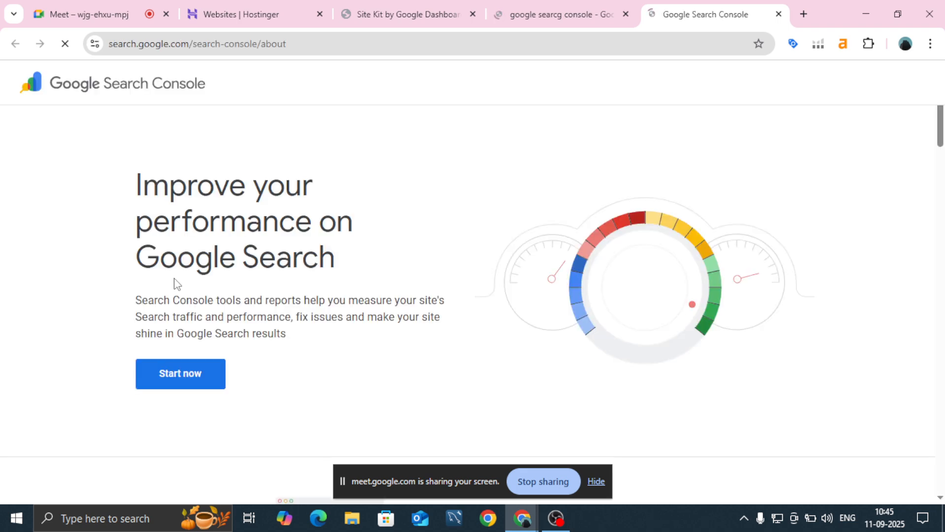
pyautogui.click(179, 383)
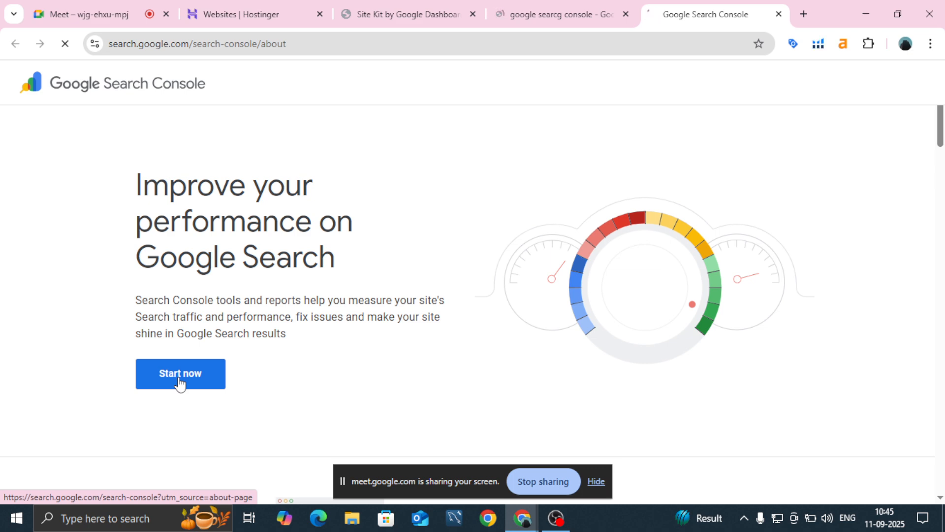
pyautogui.click(625, 14)
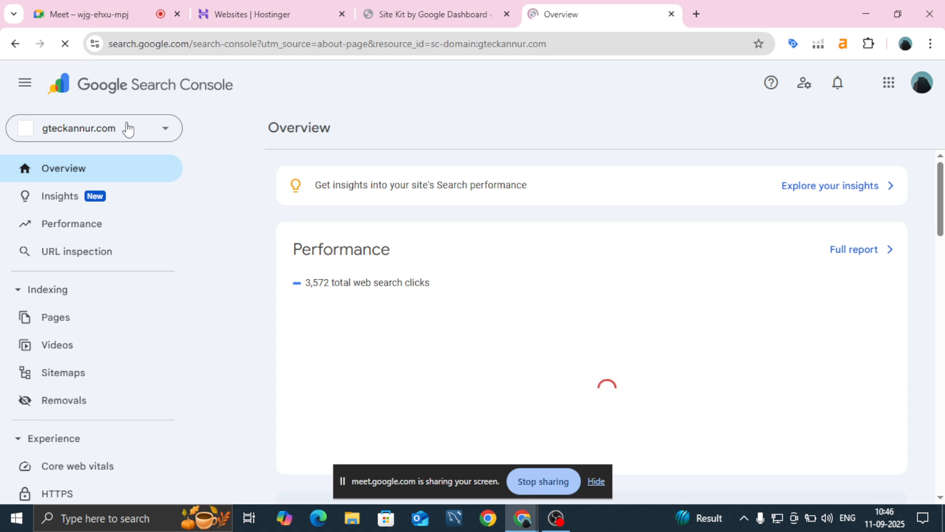
pyautogui.click(124, 127)
pyautogui.click(168, 130)
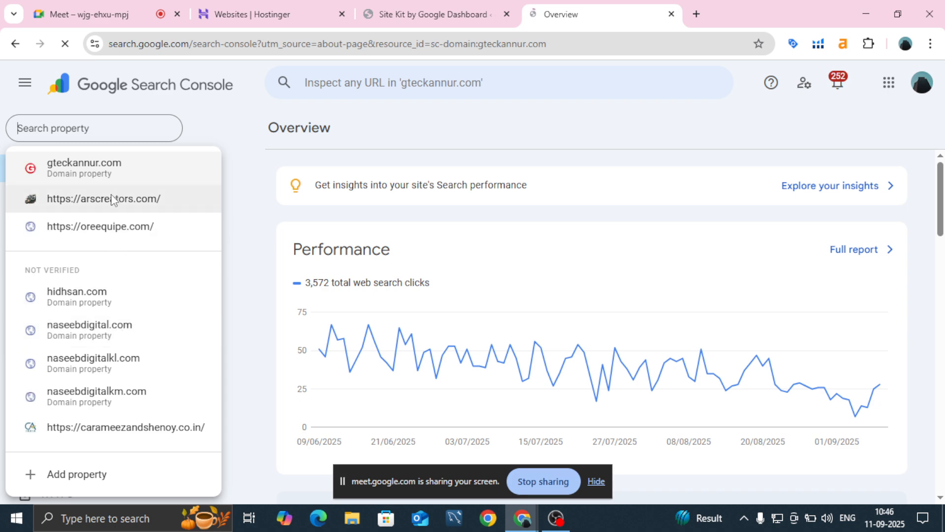
pyautogui.click(114, 231)
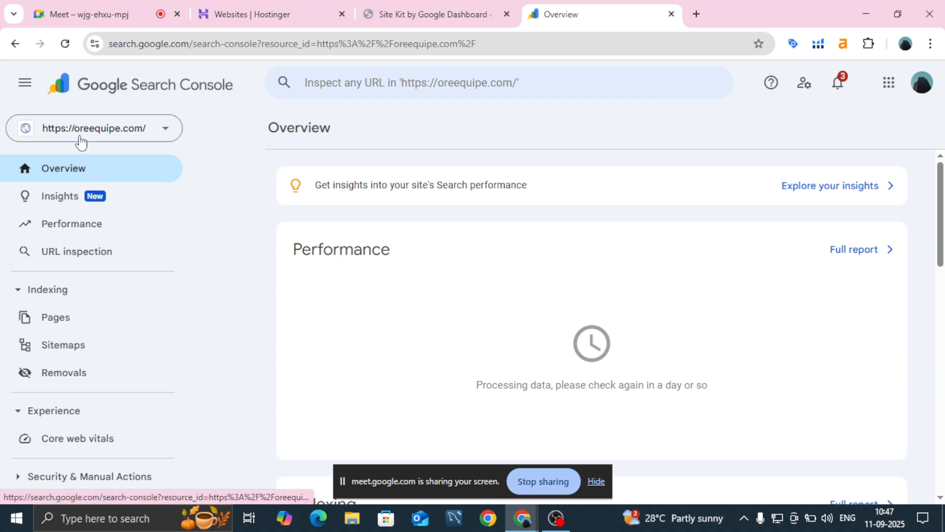
# Submit sitemap.xml as a new sitemap for the oreequipe.com property and dismiss the confirmation
pyautogui.click(94, 353)
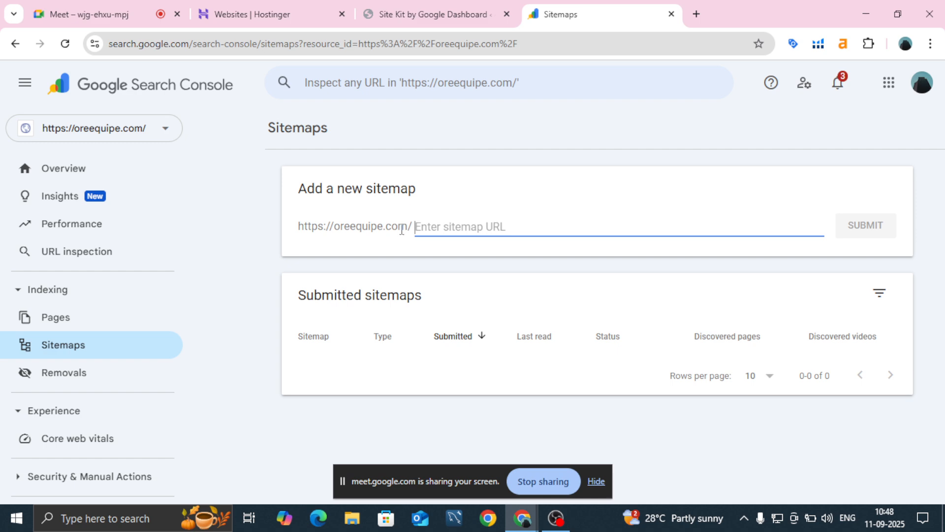
pyautogui.write('sit')
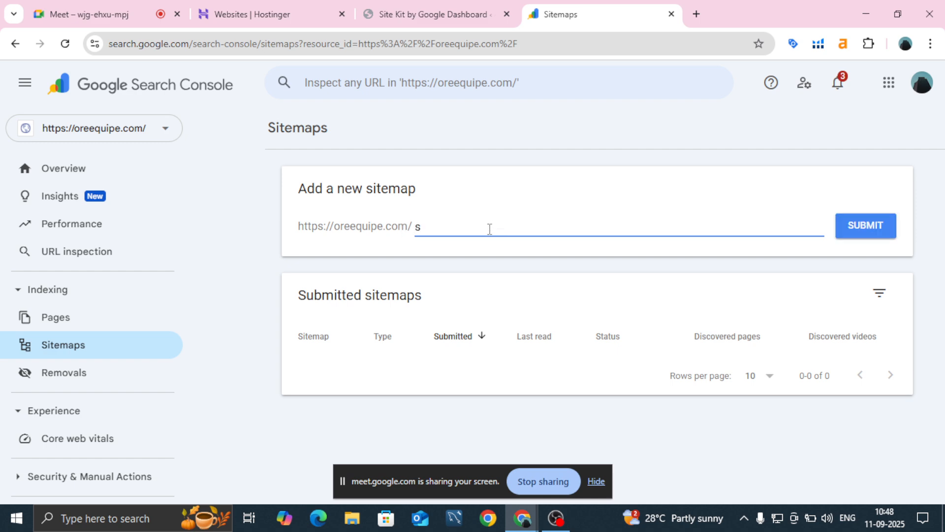
pyautogui.write('emap.xml')
pyautogui.click(866, 224)
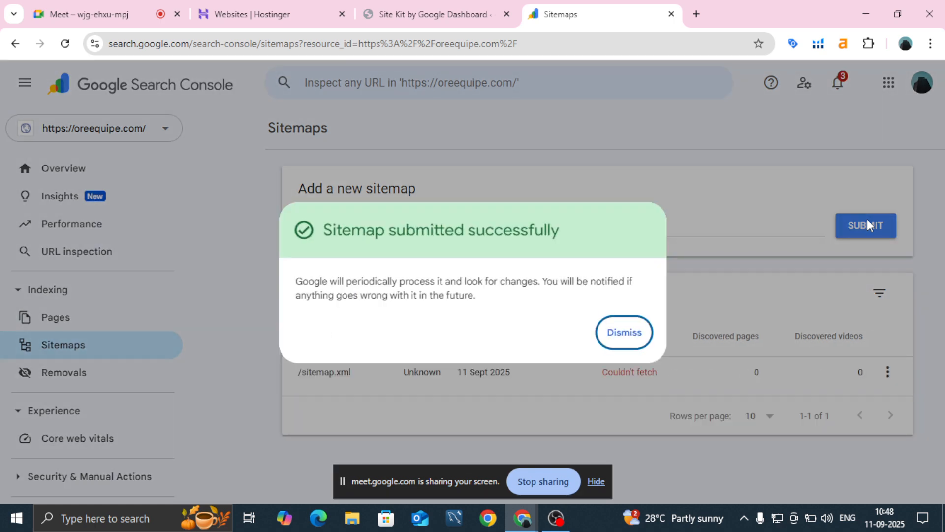
pyautogui.click(624, 333)
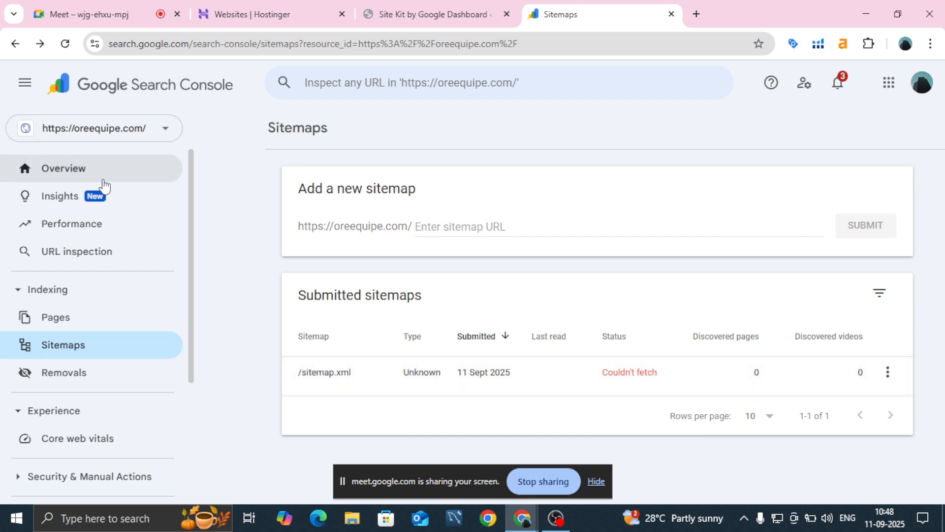
# Run a URL inspection on the oreequipe.com home page, copying its address from a new browser tab
pyautogui.click(105, 251)
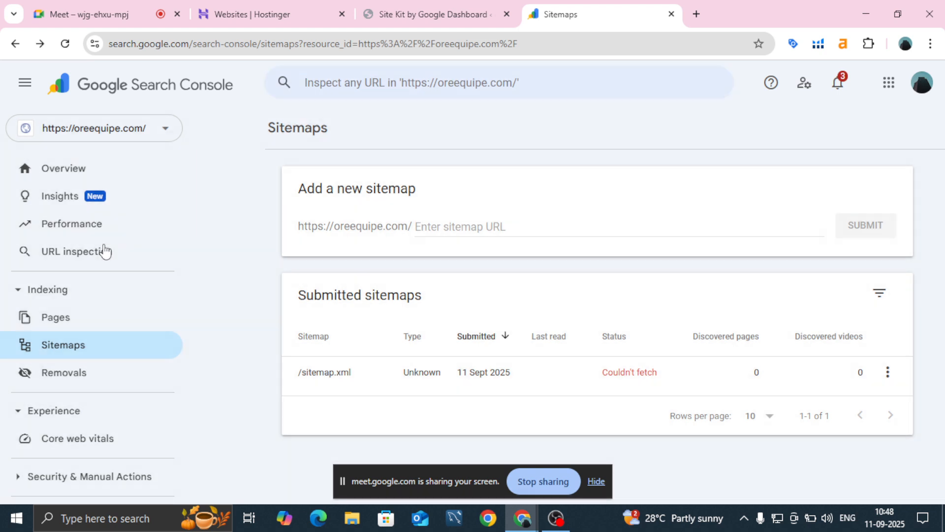
pyautogui.click(104, 247)
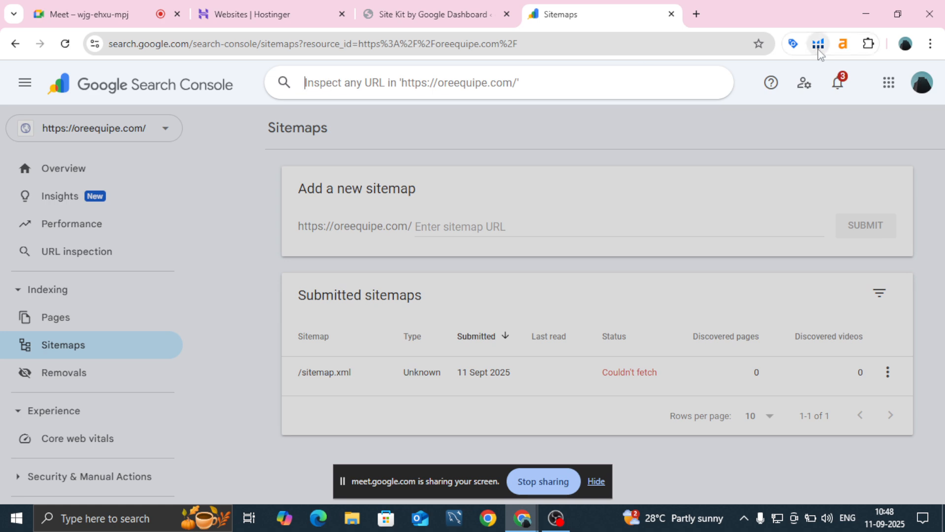
pyautogui.click(696, 14)
pyautogui.write('oreequipe.com')
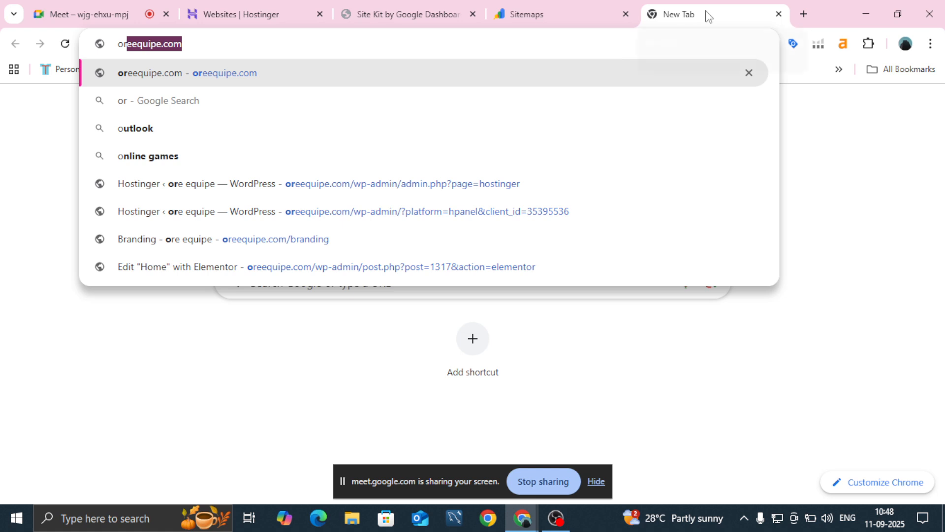
pyautogui.hotkey('ctrl', 'a')
pyautogui.hotkey('ctrl', 'c')
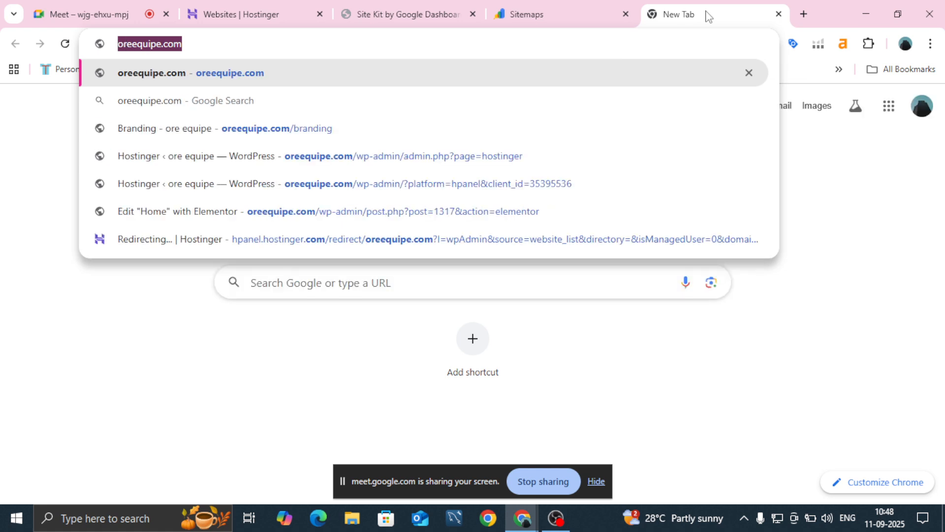
pyautogui.click(586, 9)
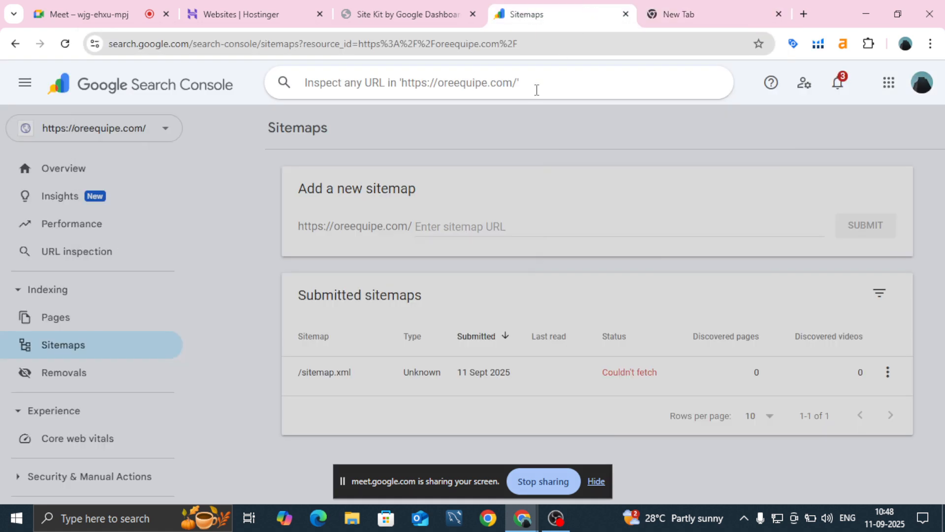
pyautogui.hotkey('ctrl', 'v')
pyautogui.press('Return')
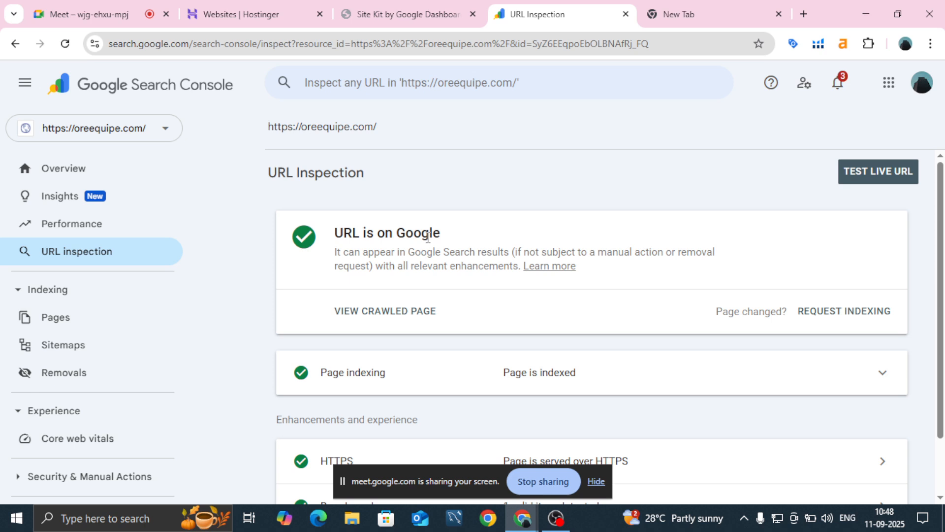
pyautogui.click(852, 319)
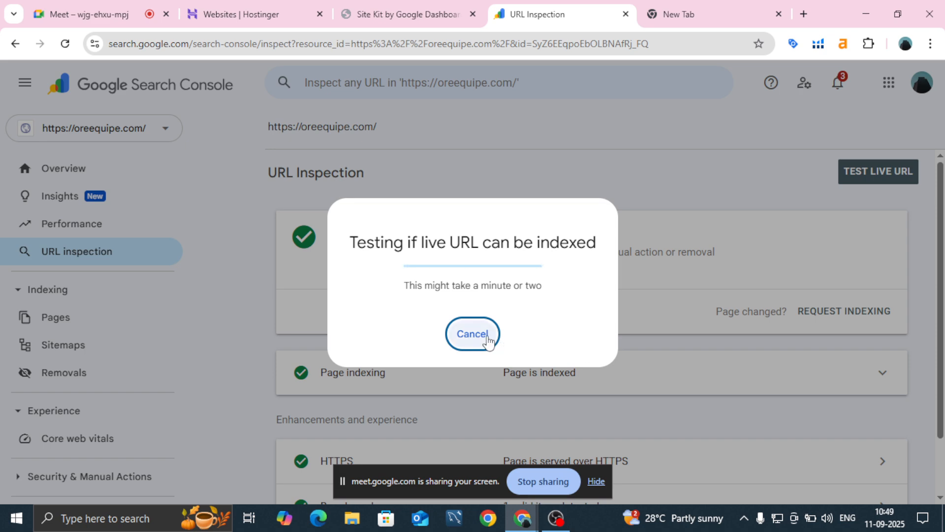
pyautogui.click(472, 334)
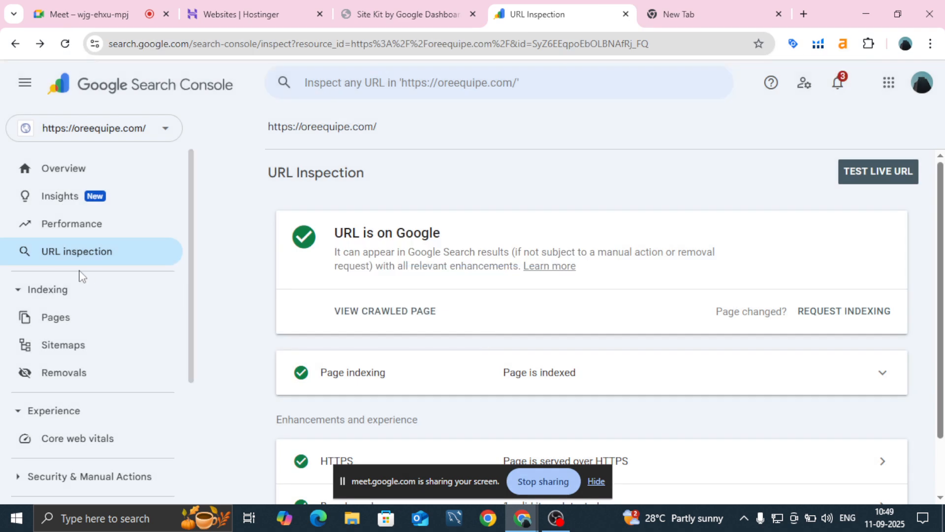
pyautogui.click(341, 81)
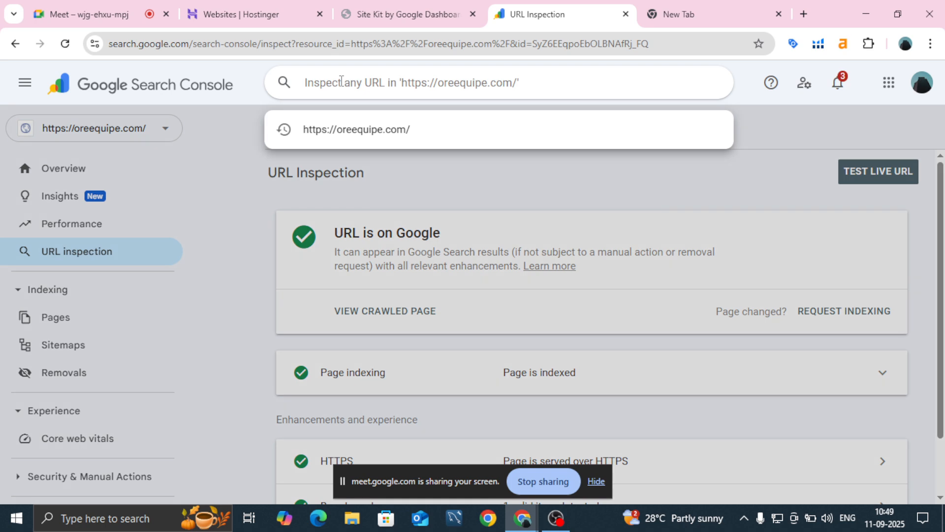
pyautogui.click(388, 223)
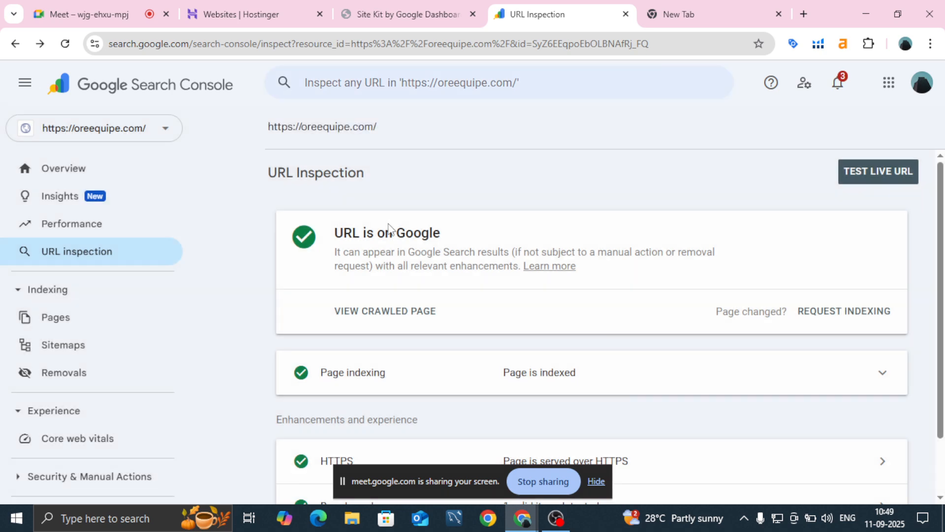
pyautogui.click(881, 315)
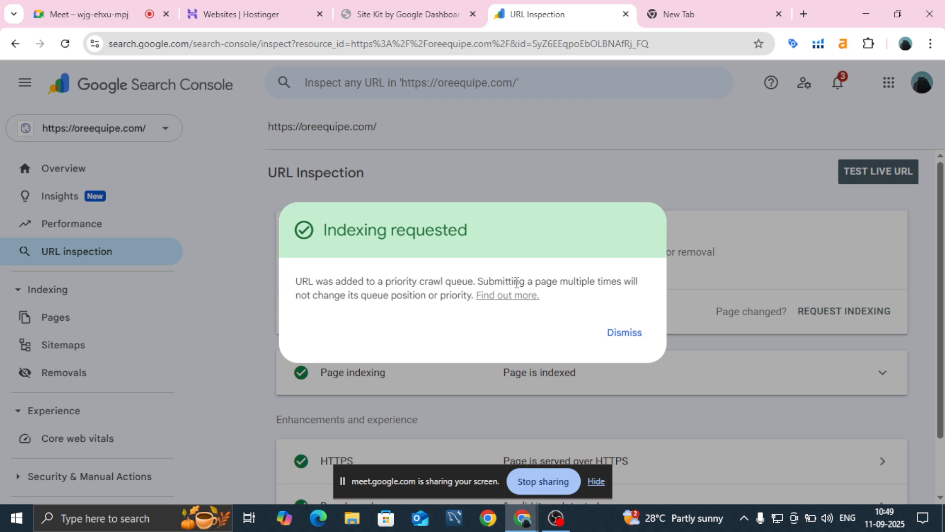
pyautogui.click(623, 334)
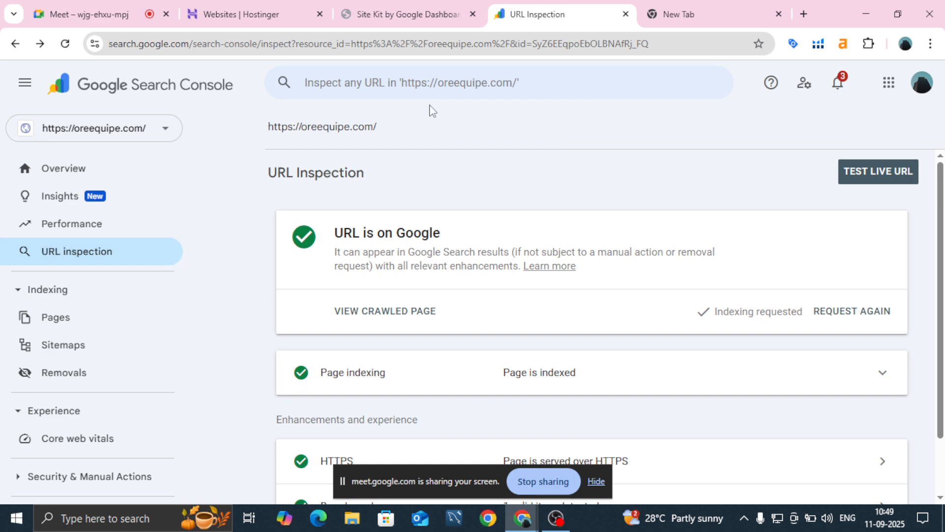
# Review the submitted sitemaps of the property and bring up the URL inspection search again
pyautogui.click(140, 347)
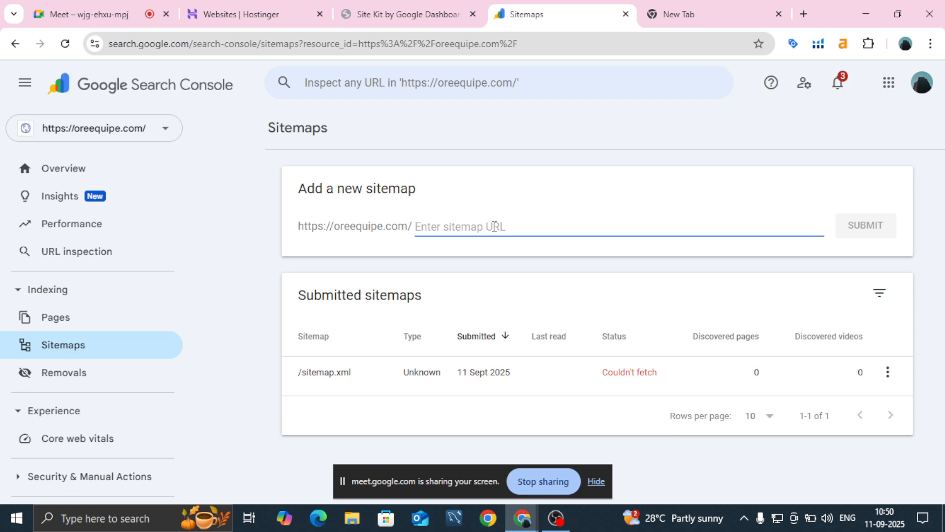
pyautogui.click(75, 256)
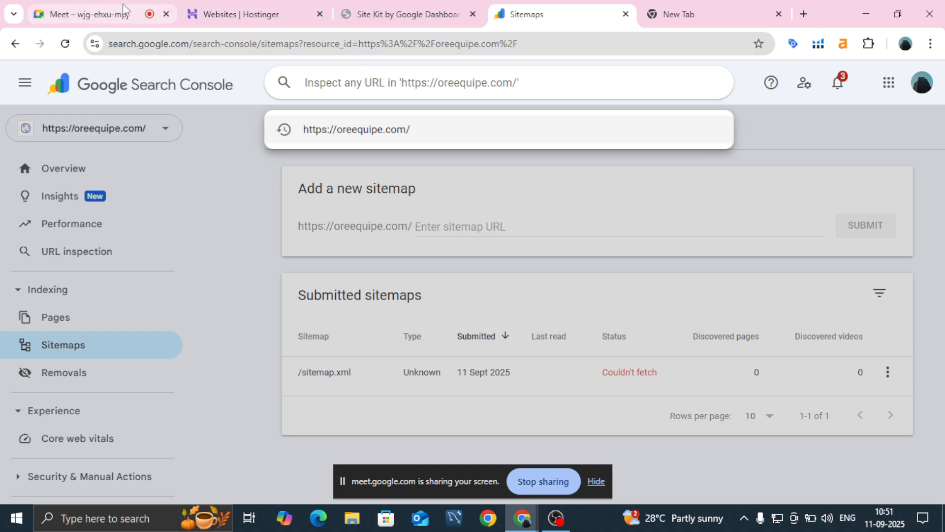
# Switch to the Google Meet call, stop sharing the screen, and mute the microphone
pyautogui.click(97, 18)
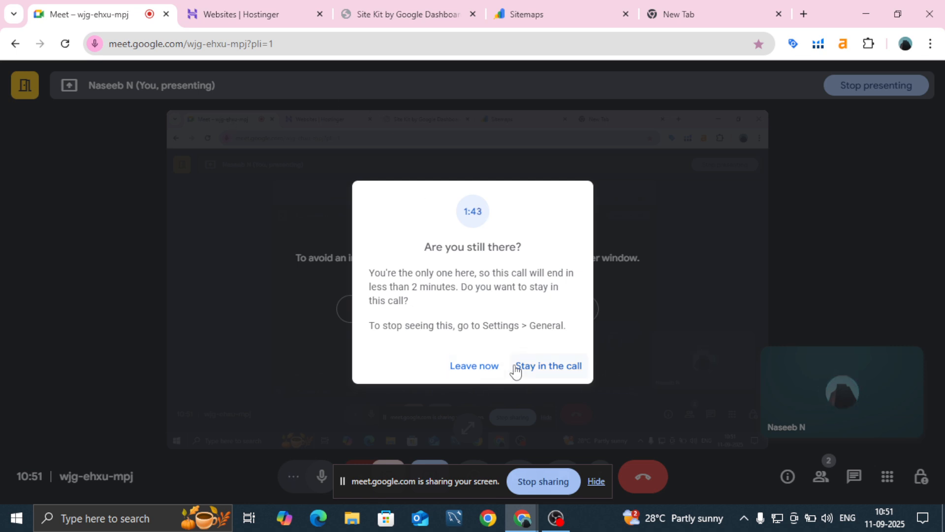
pyautogui.click(539, 485)
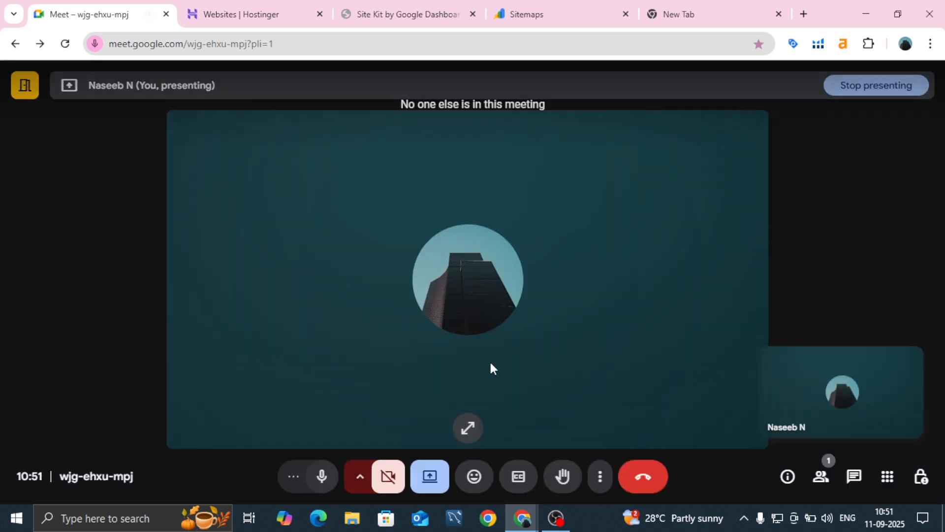
pyautogui.click(323, 475)
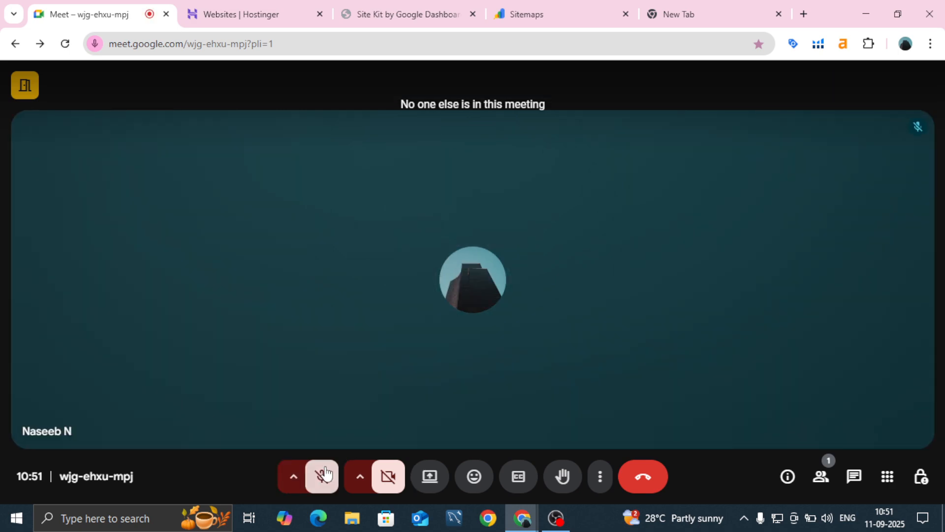